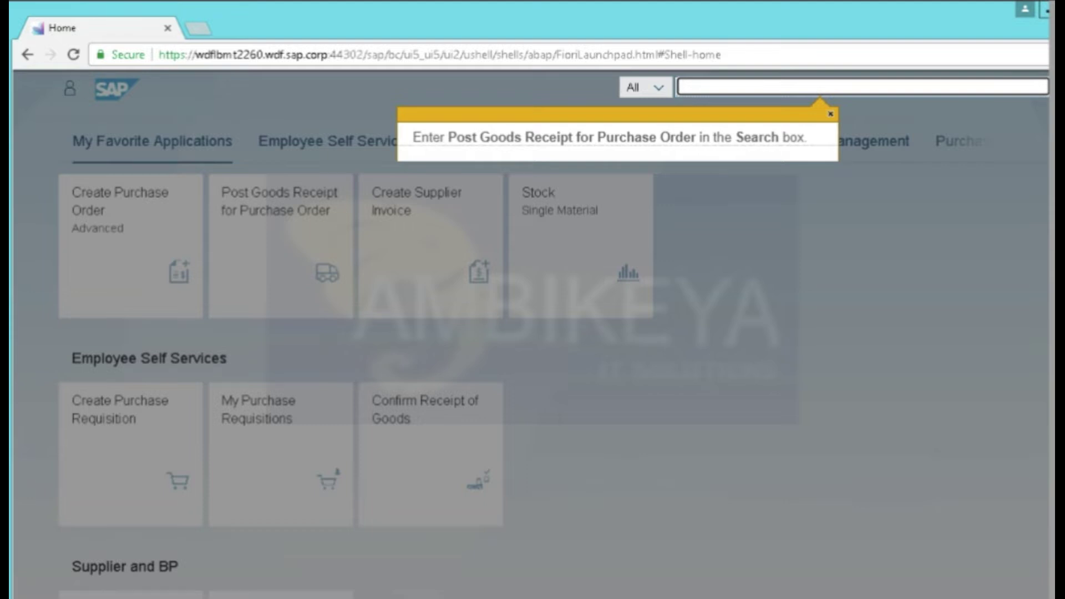
# - Open the Post Goods Receipt for Purchase Order app and enter the wireless mouse order's purchase order number
pyautogui.write('Post Goods Receipt for Purchase Order')
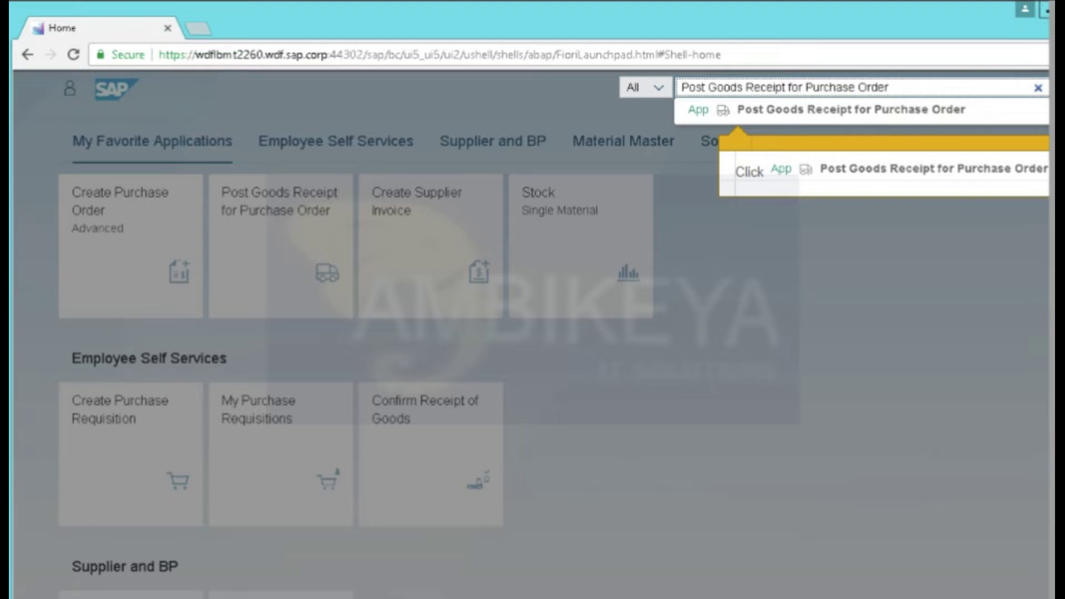
pyautogui.press('Return')
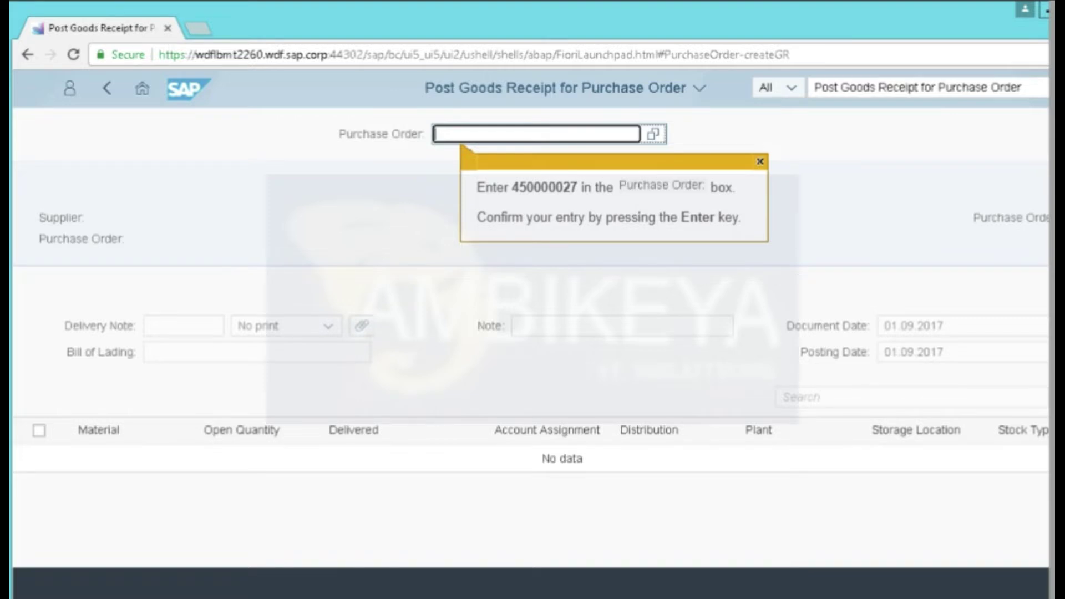
pyautogui.write('450000027')
pyautogui.press('Return')
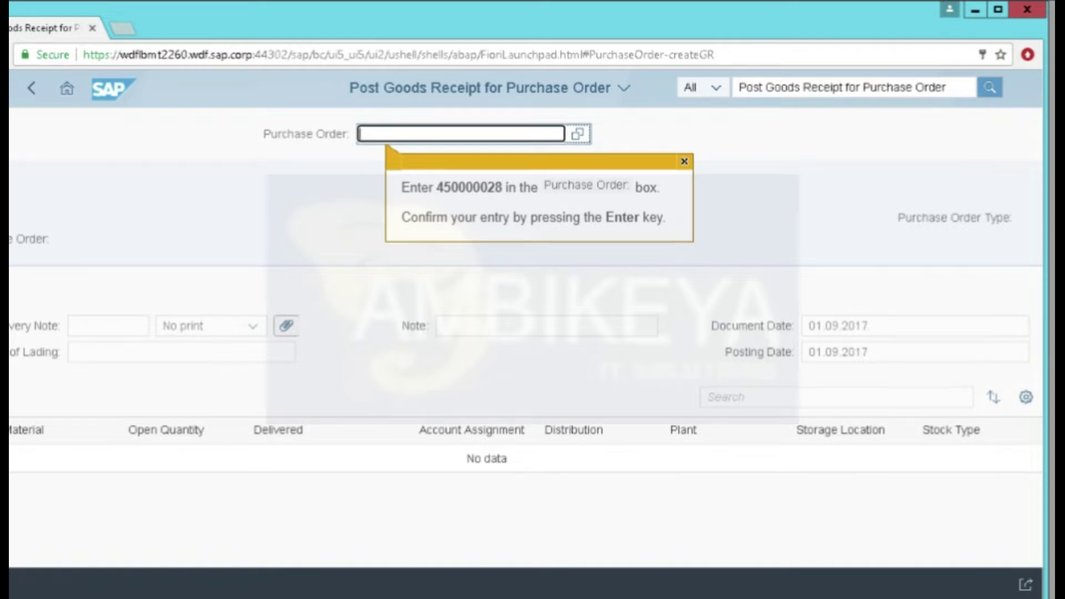
# - Load the external hard disk purchase order by its number and enter DN0105 as its delivery note
pyautogui.write('4500000028')
pyautogui.press('Return')
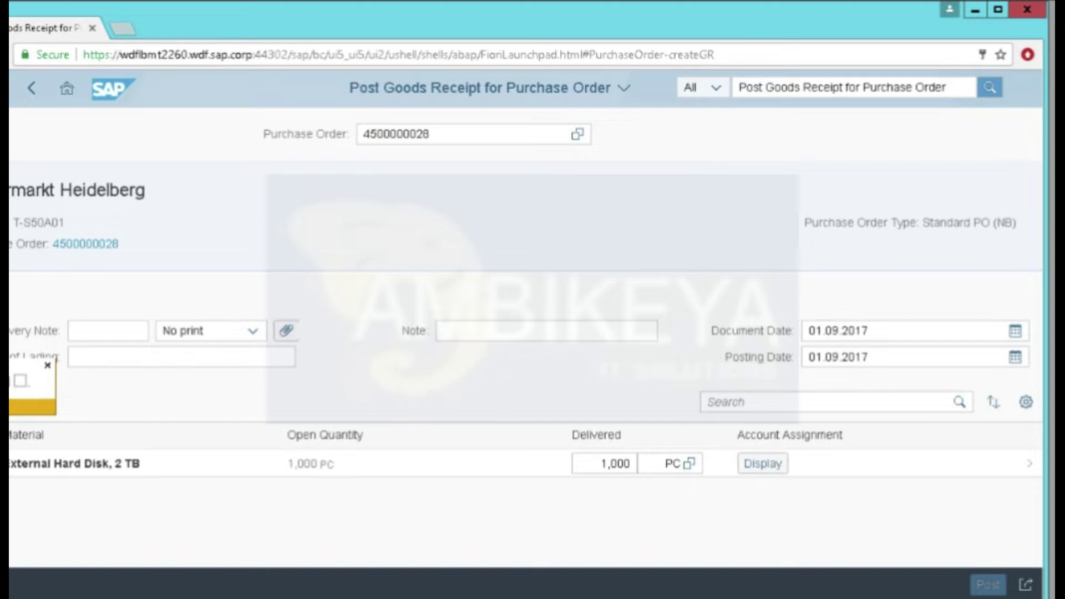
pyautogui.click(108, 331)
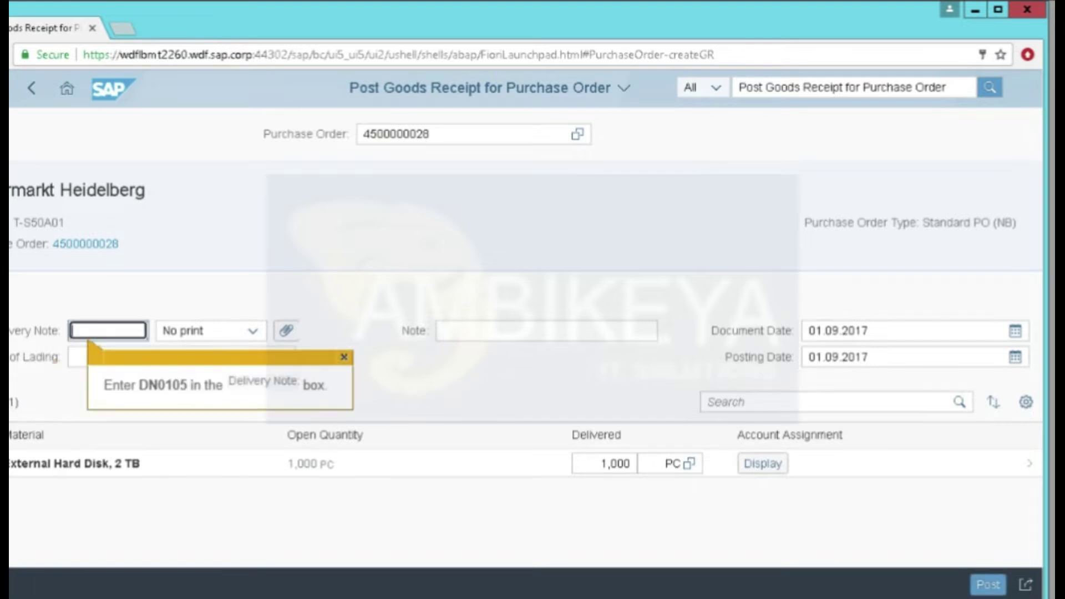
pyautogui.write('DN0105')
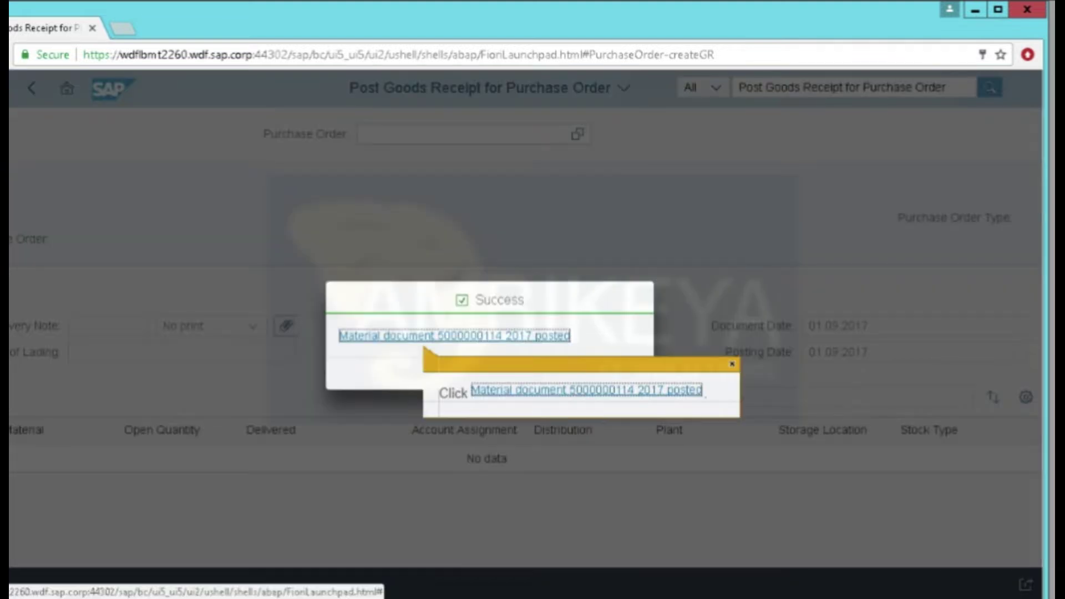
# - Open the material document posted for the external hard disk receipt and display its document flow
pyautogui.click(454, 335)
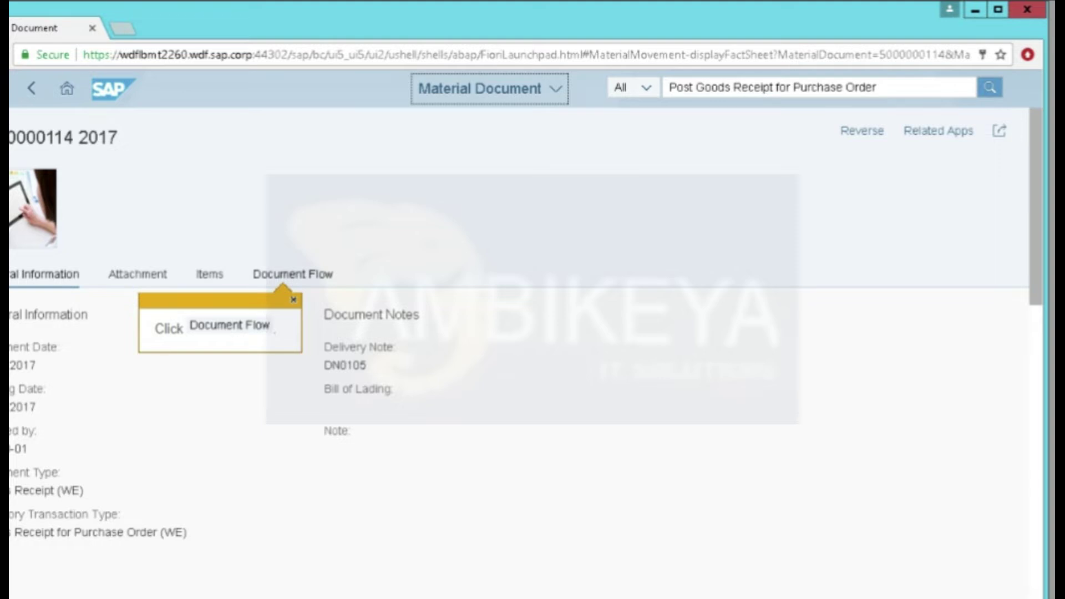
pyautogui.click(293, 274)
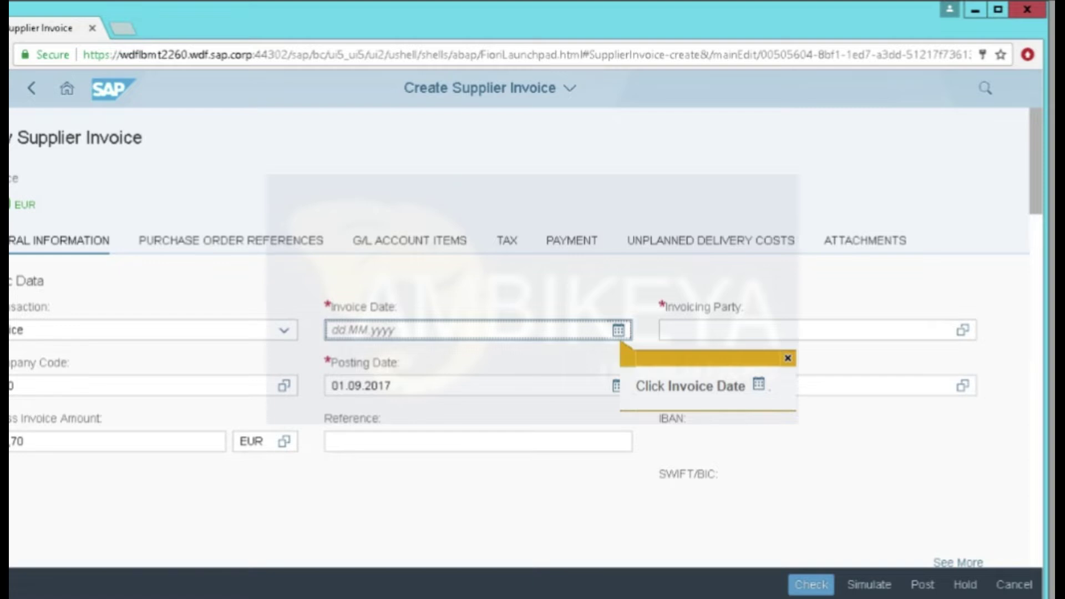
# - Set the supplier invoice date to 01.09.2017 and enter IV0105 as the reference
pyautogui.click(619, 330)
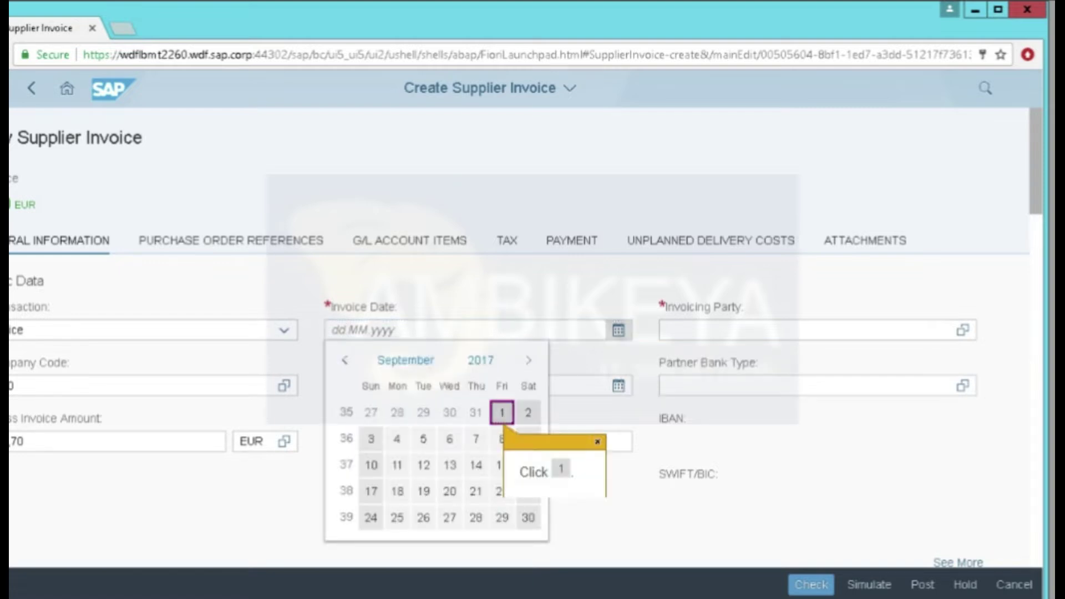
pyautogui.click(502, 412)
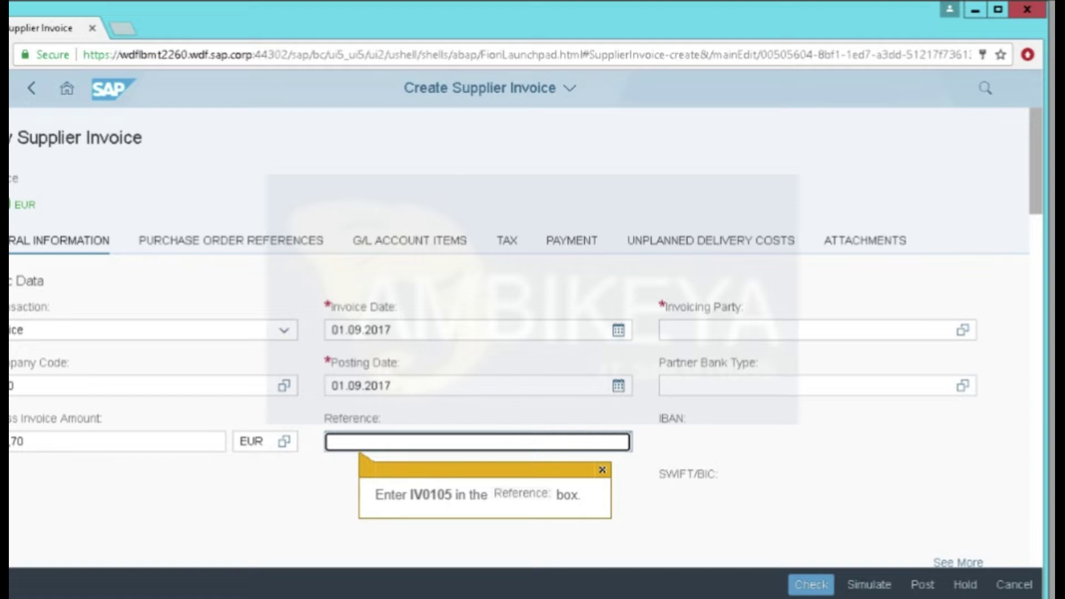
pyautogui.write('IV0105')
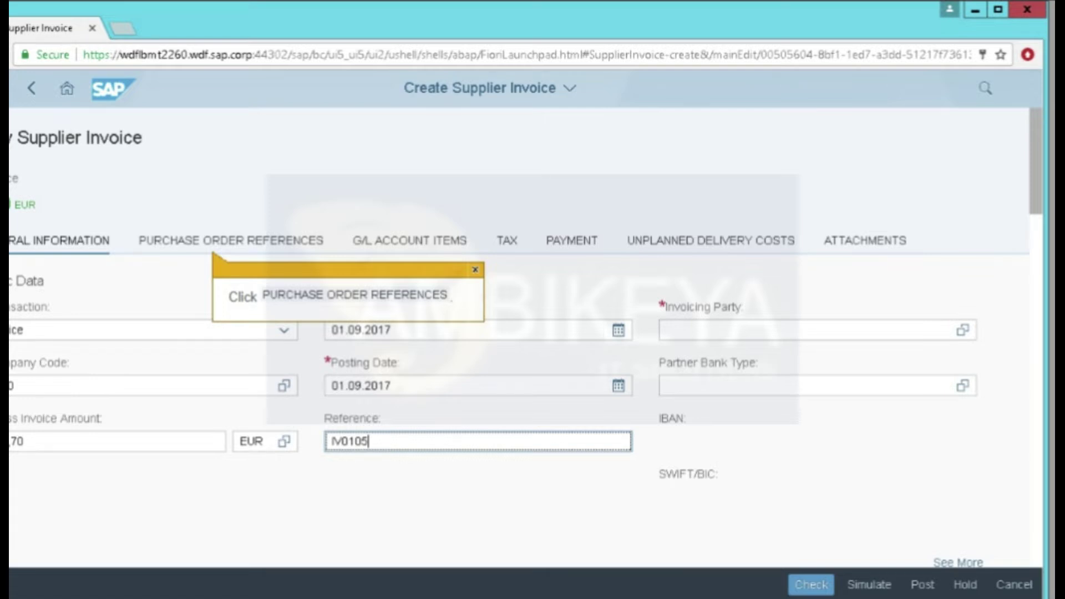
# - Reference the wireless mouse and external hard disk purchase orders in the supplier invoice by entering their purchase order numbers
pyautogui.click(231, 240)
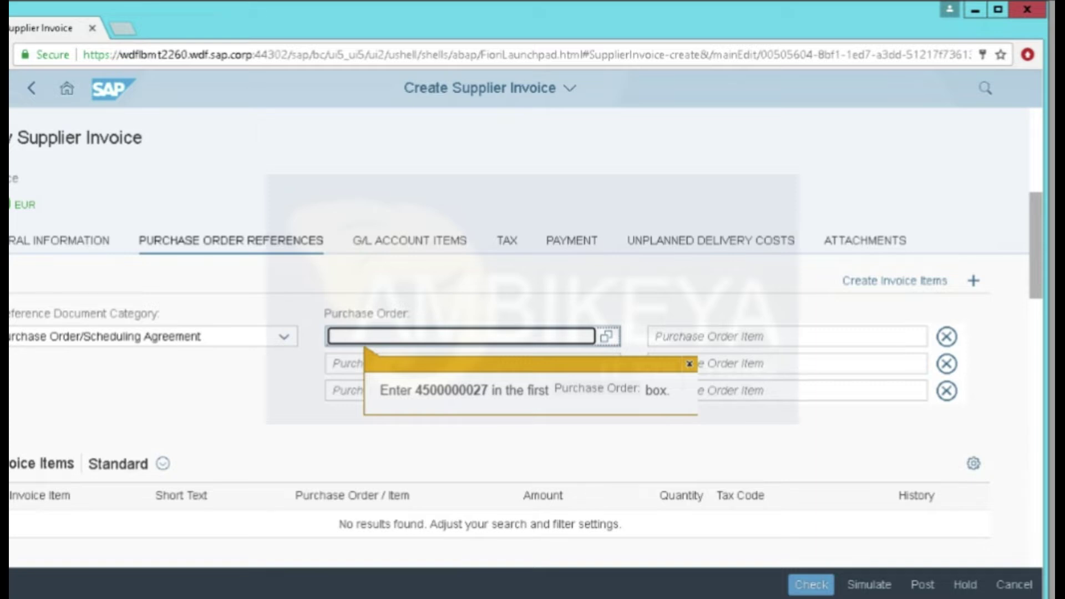
pyautogui.write('4500000027')
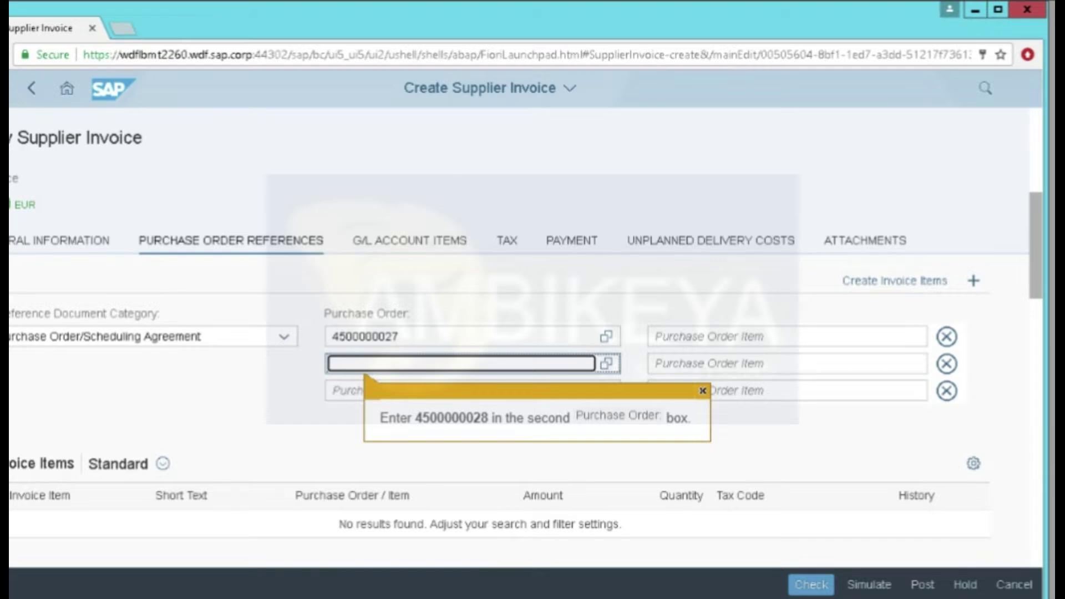
pyautogui.write('4500000028')
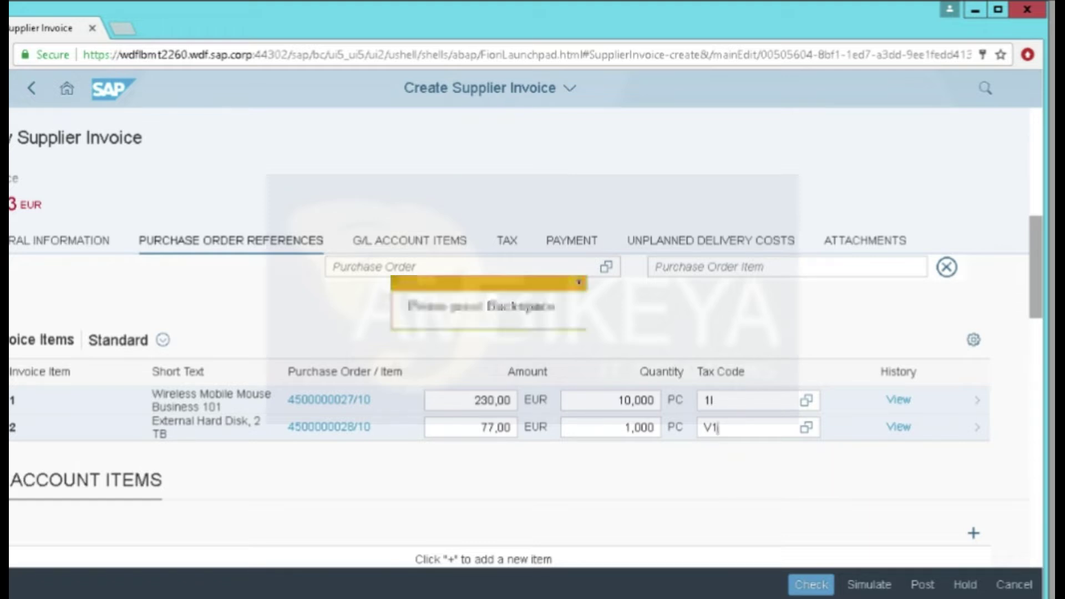
# - Set the external hard disk invoice item's tax code to 1I and quantity to 50,000, and acknowledge the posted invoice
pyautogui.press('BackSpace')
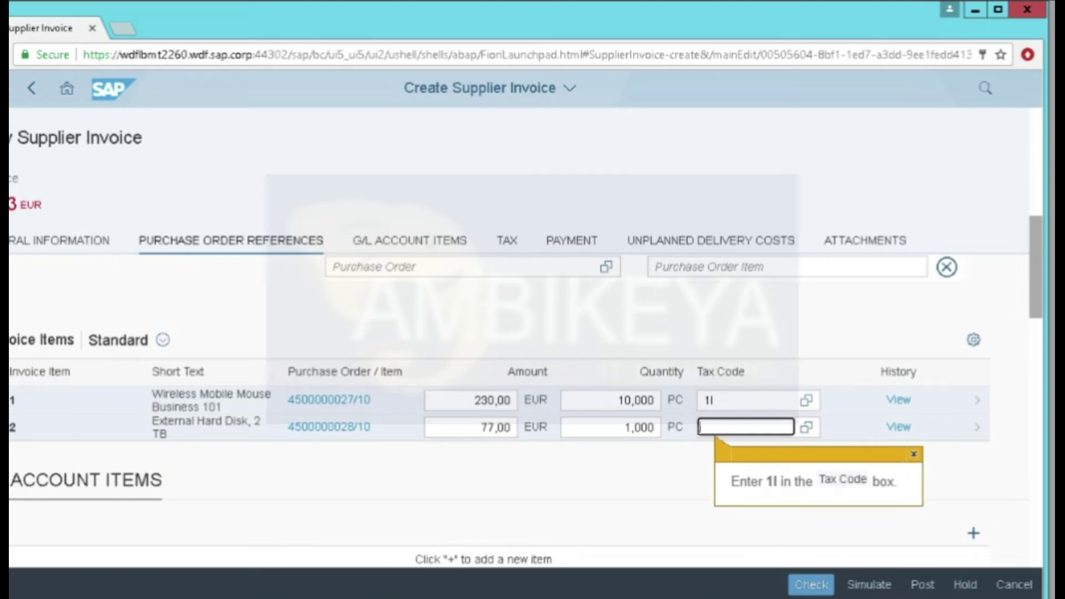
pyautogui.write('1I')
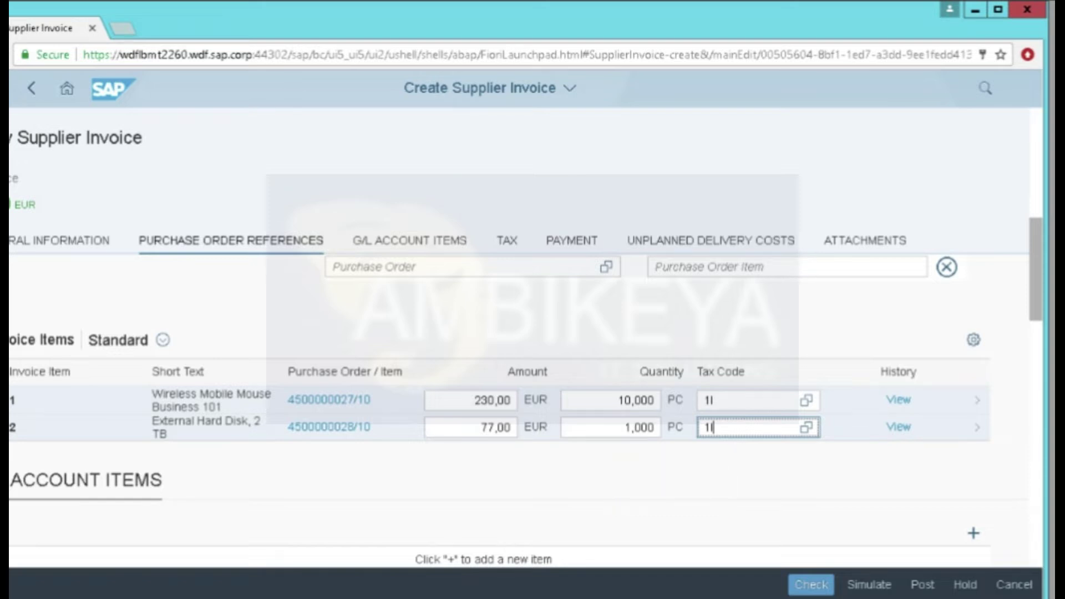
pyautogui.click(653, 427)
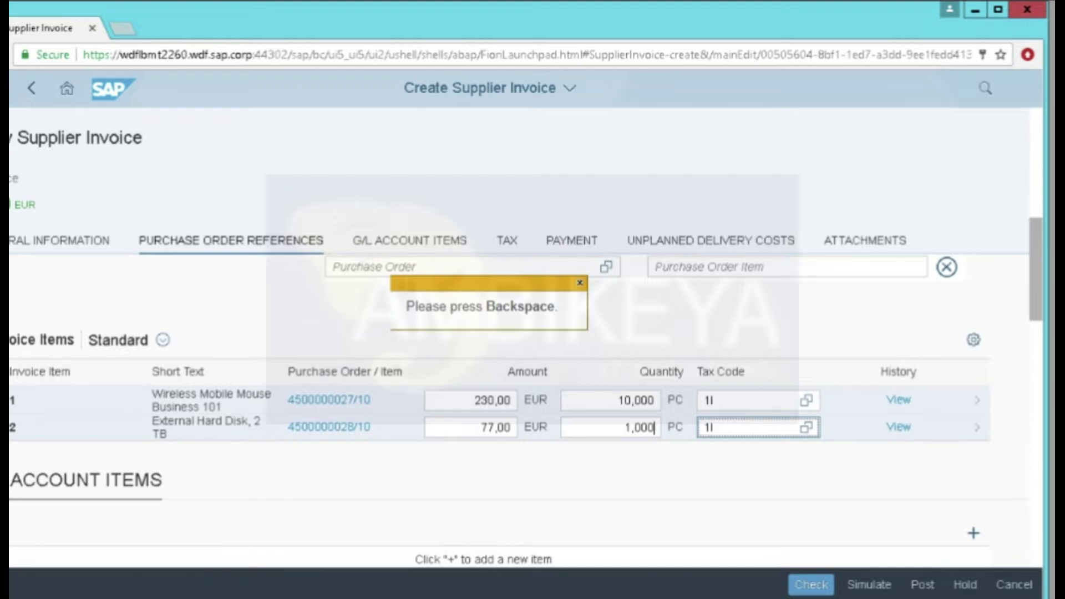
pyautogui.press('BackSpace')
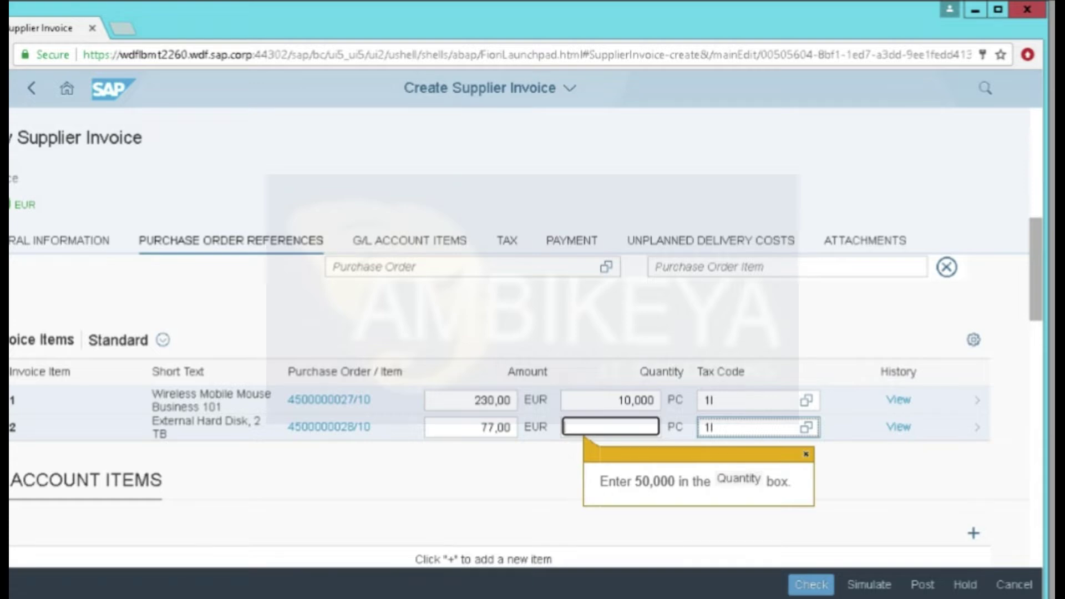
pyautogui.write('50,000')
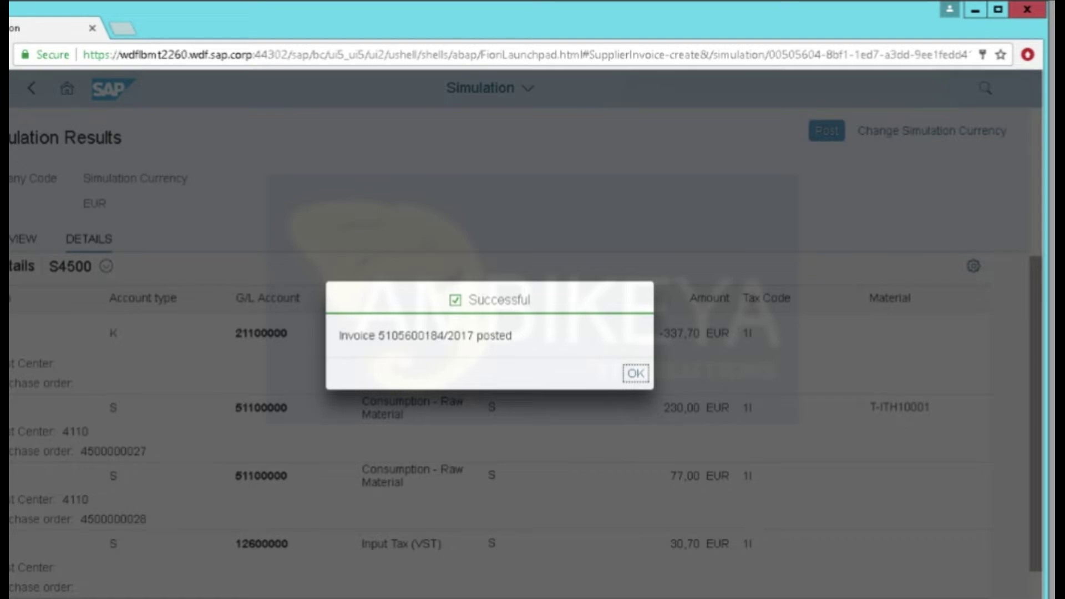
pyautogui.press('Return')
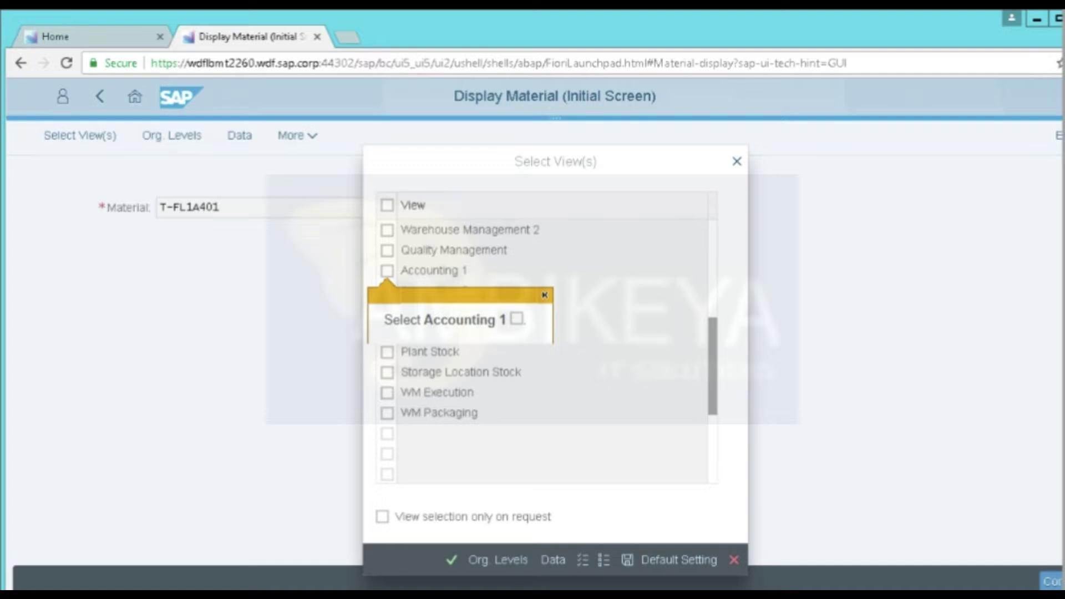
# - Display the Accounting 1 view of material T-FL1A401 for plant 1010
pyautogui.click(387, 271)
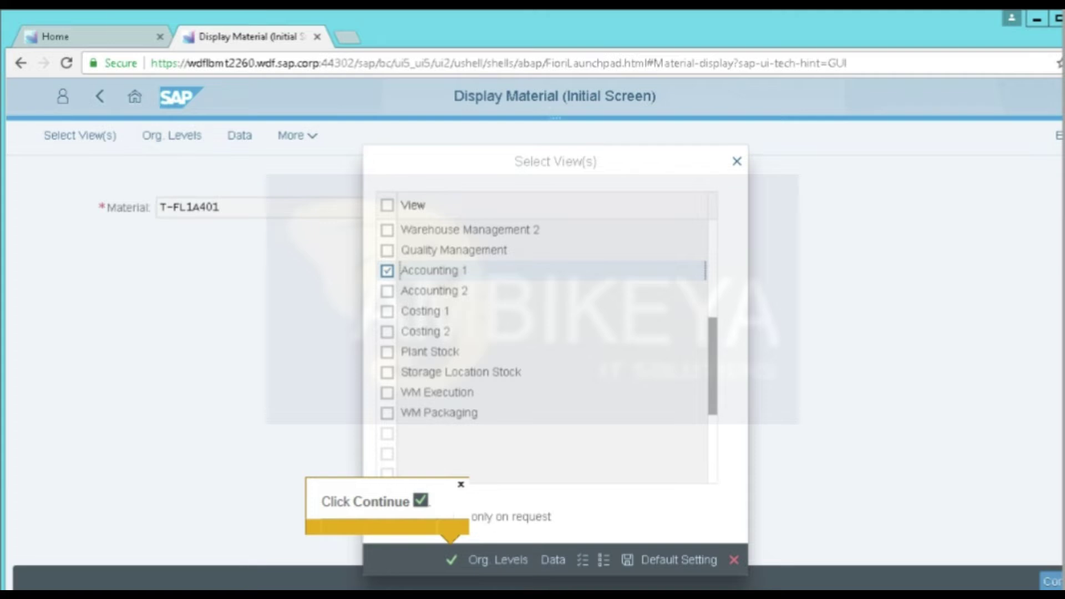
pyautogui.press('Return')
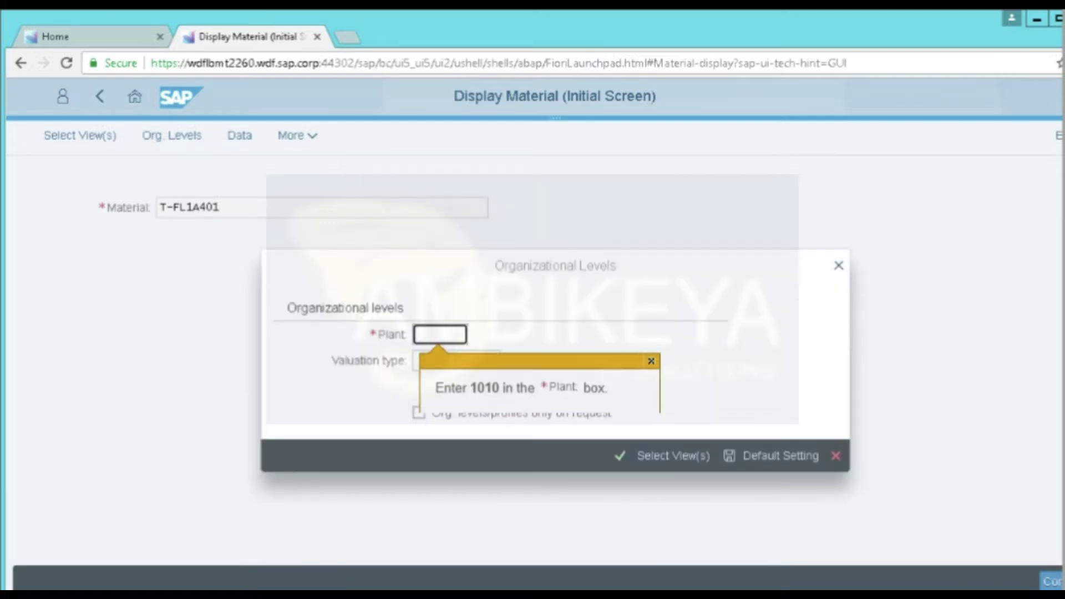
pyautogui.write('1010')
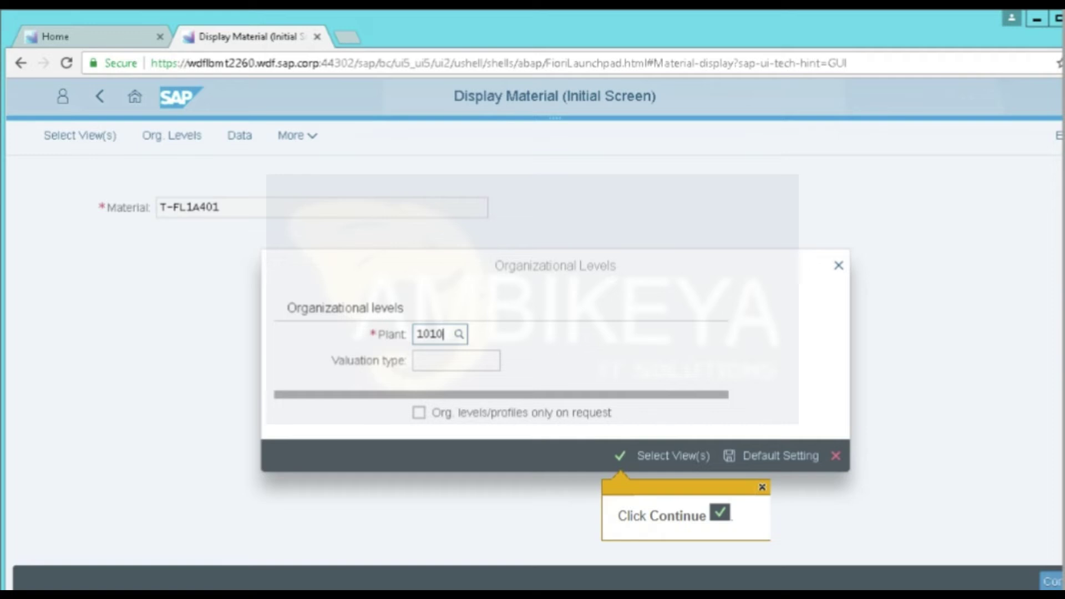
pyautogui.press('Return')
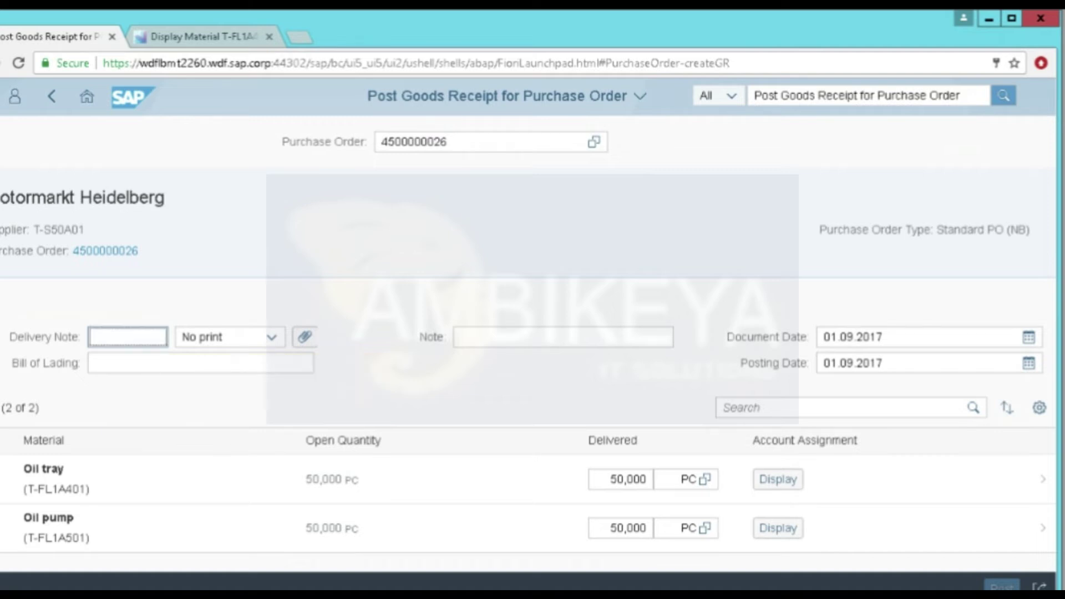
# - Enter DN0102 as the delivery note for the oil tray and oil pump receipt and display the material document's flow
pyautogui.write('DN0102')
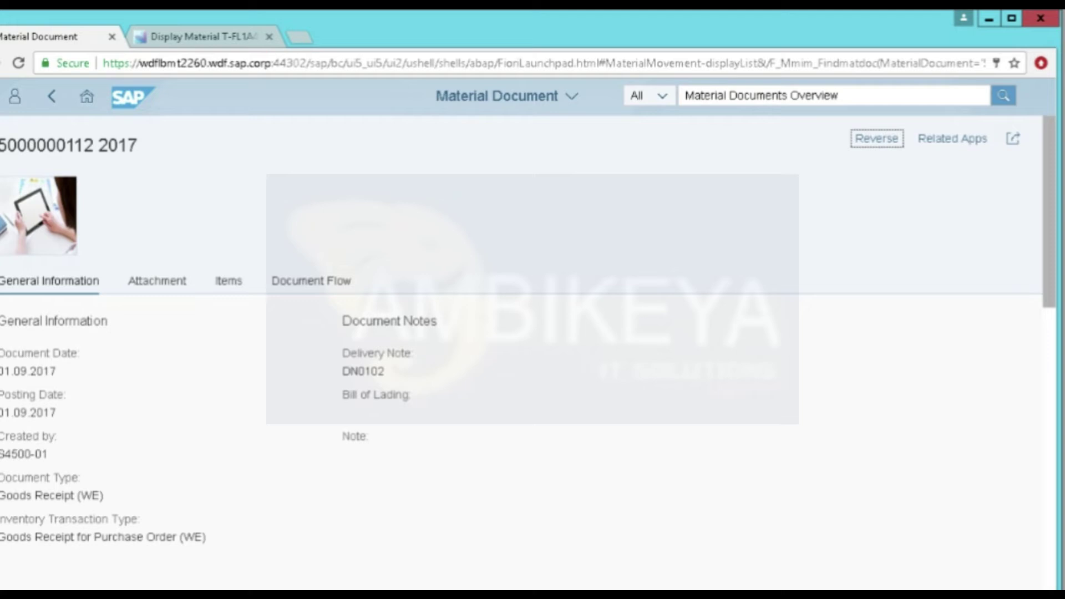
pyautogui.click(311, 281)
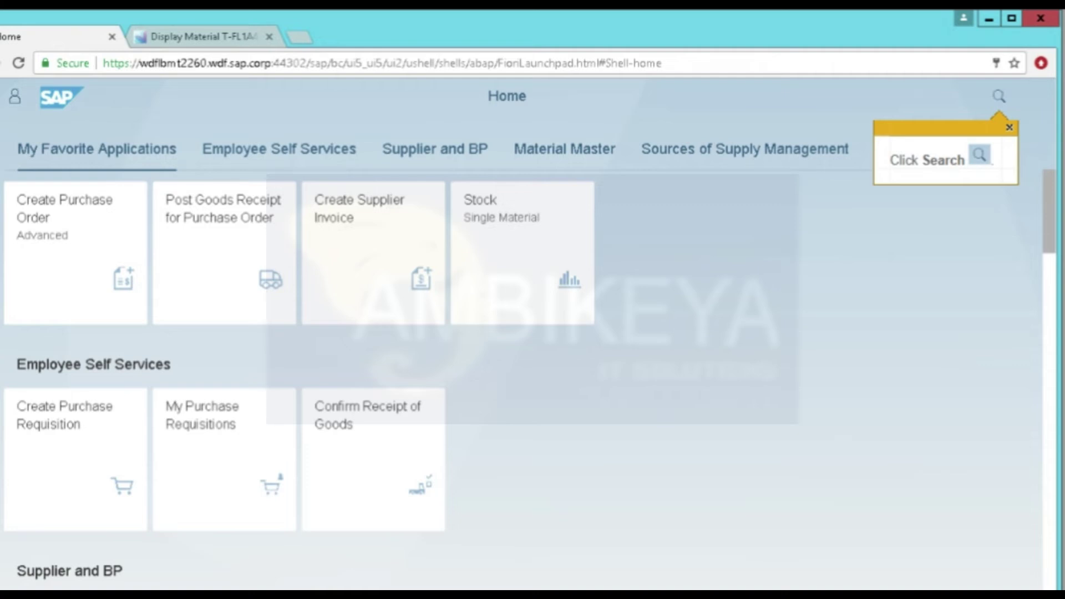
# - Open the Display Material app and check the Accounting 1 data of T-FL1A401 in plant 1010
pyautogui.click(999, 96)
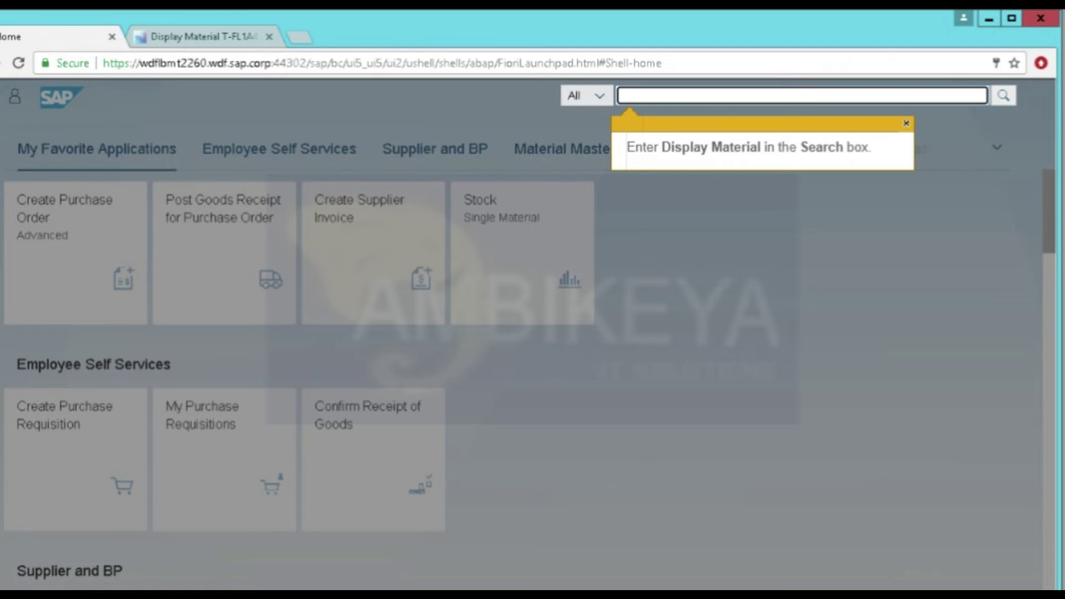
pyautogui.write('Display Material')
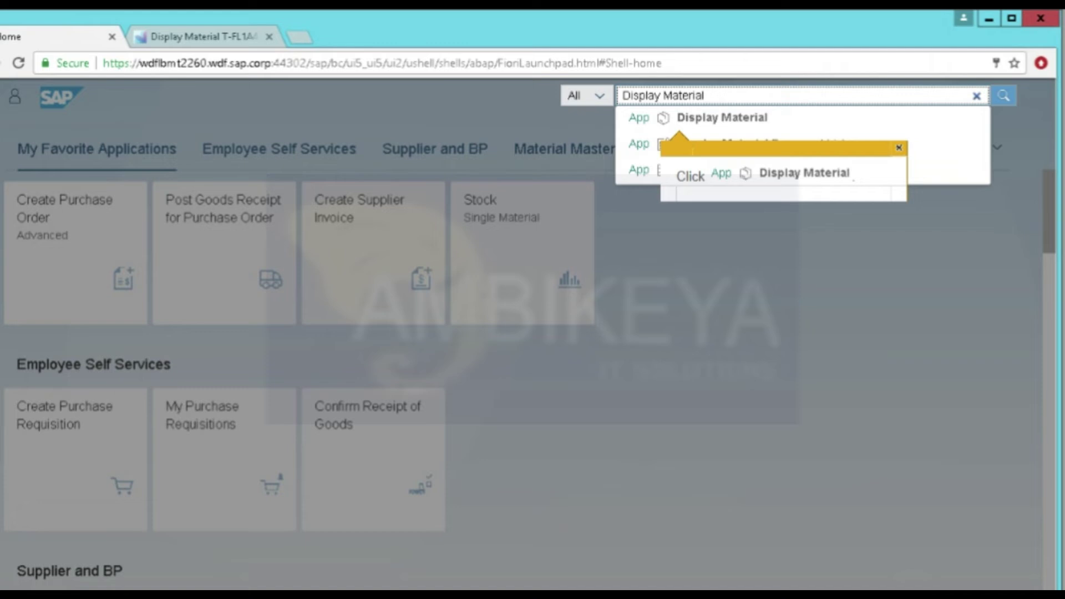
pyautogui.press('Return')
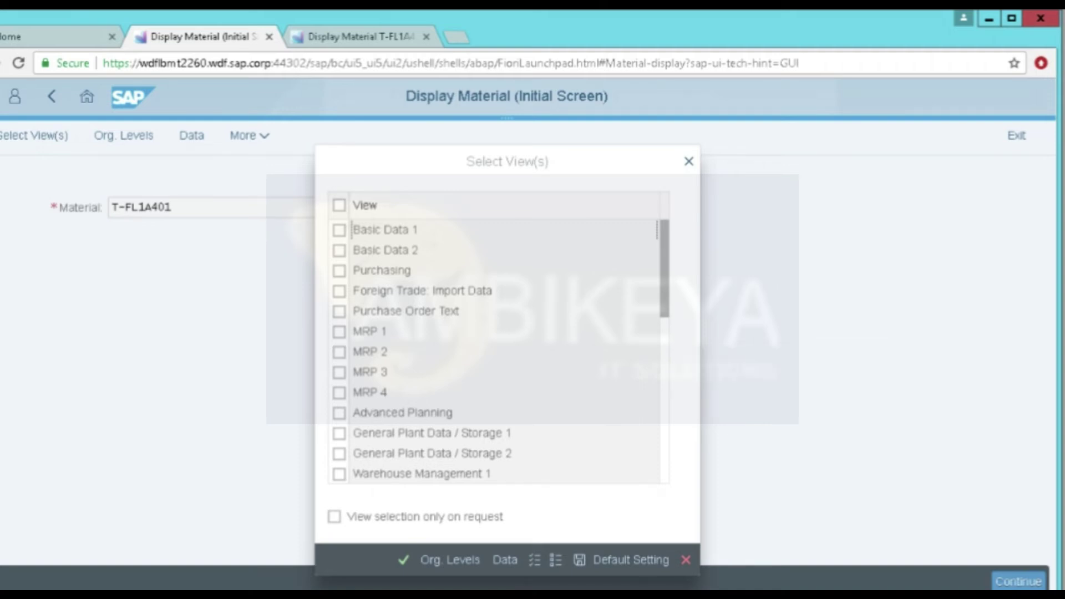
pyautogui.scroll(-3, 493, 349)
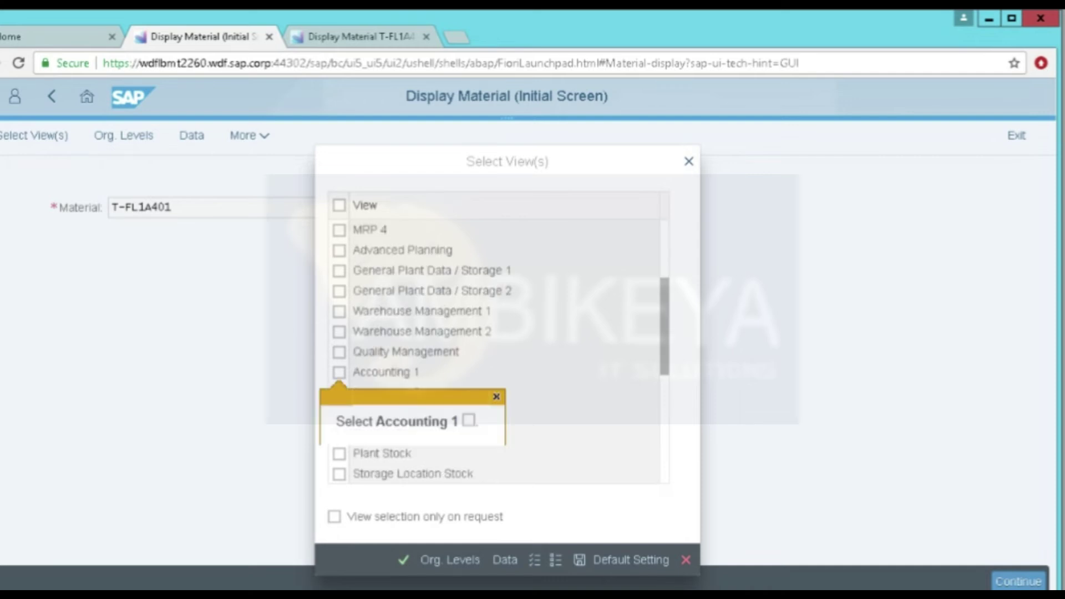
pyautogui.click(339, 373)
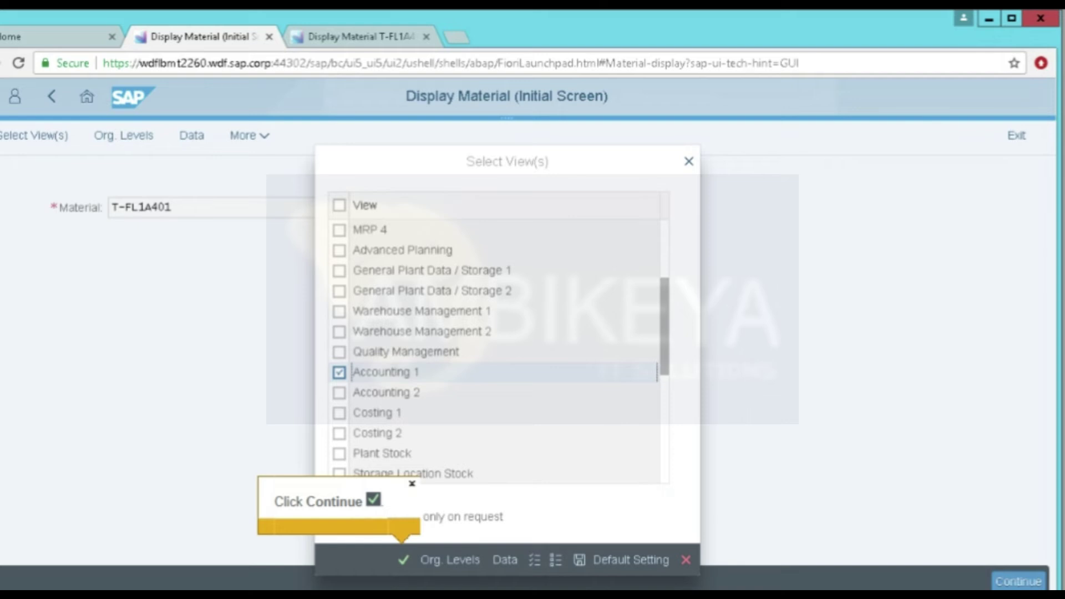
pyautogui.press('Return')
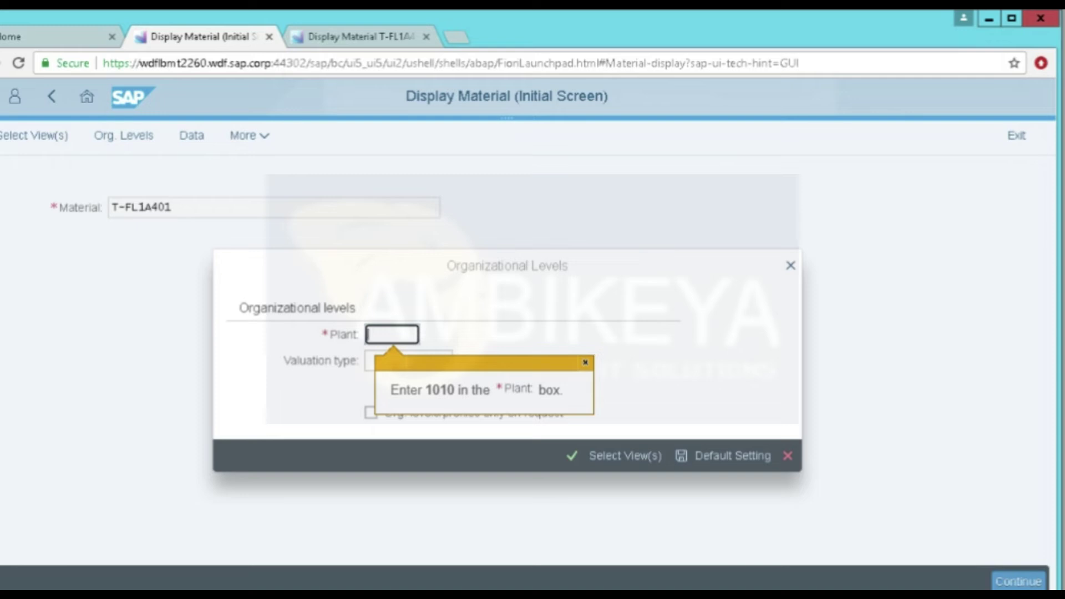
pyautogui.write('1010')
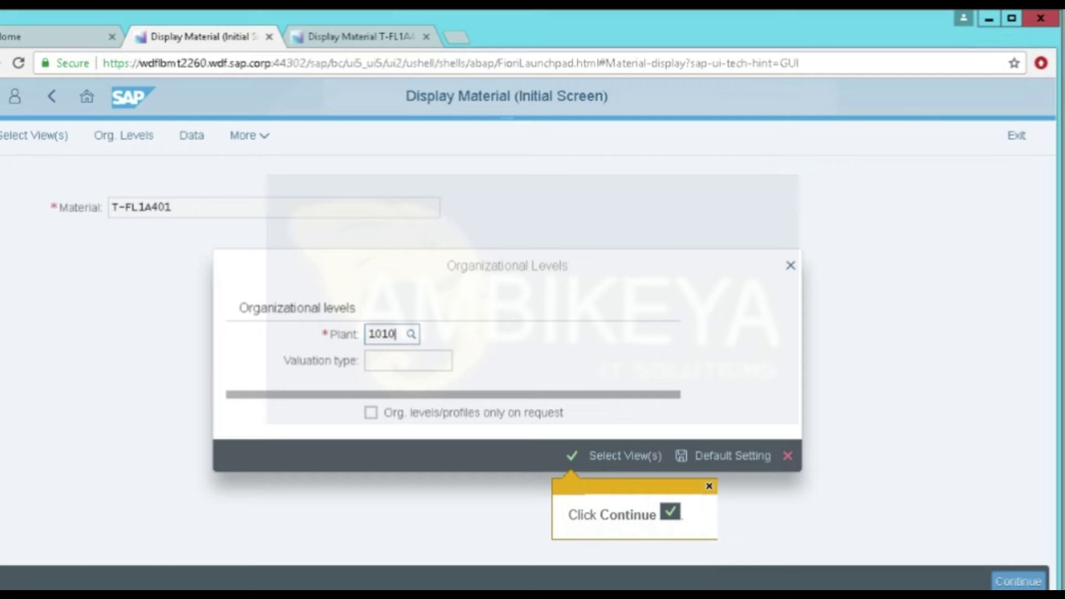
pyautogui.press('Return')
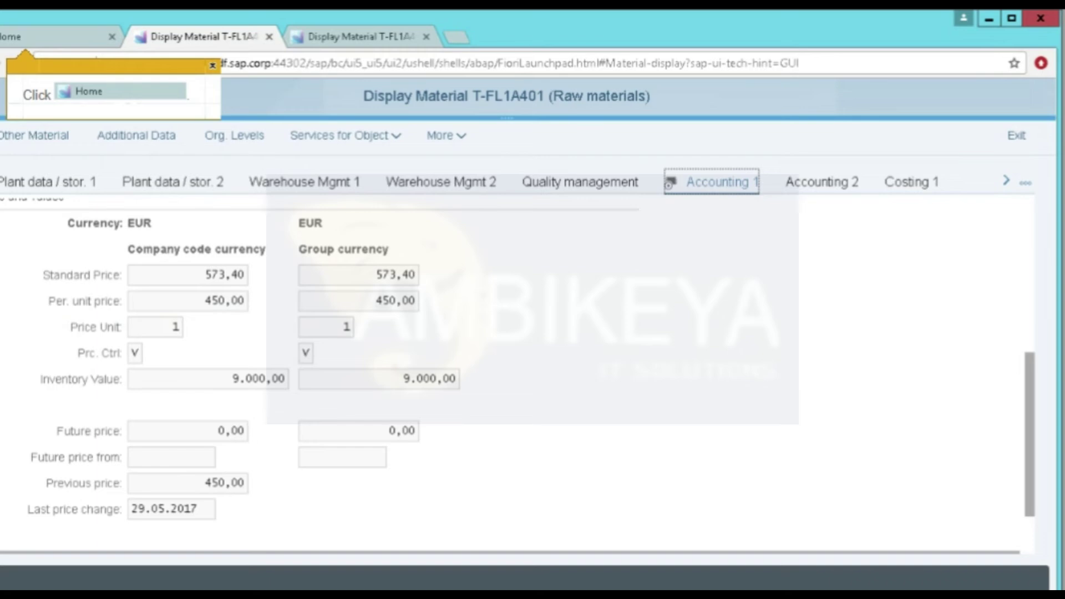
# - Return to the launchpad home page and open the Create Supplier Invoice app by searching for its name
pyautogui.click(55, 36)
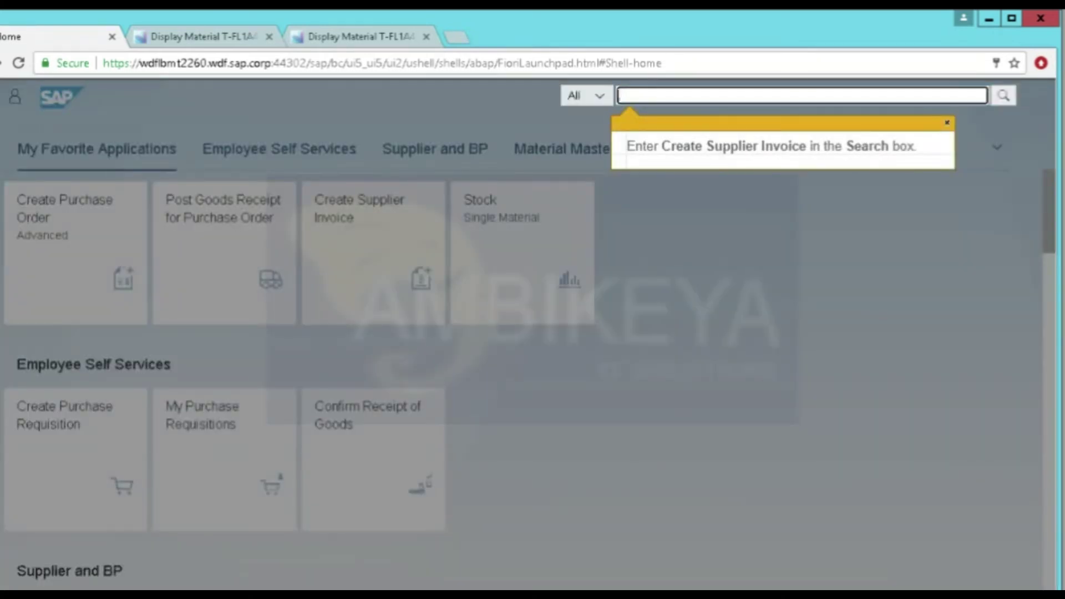
pyautogui.write('Create Supplier Invoice')
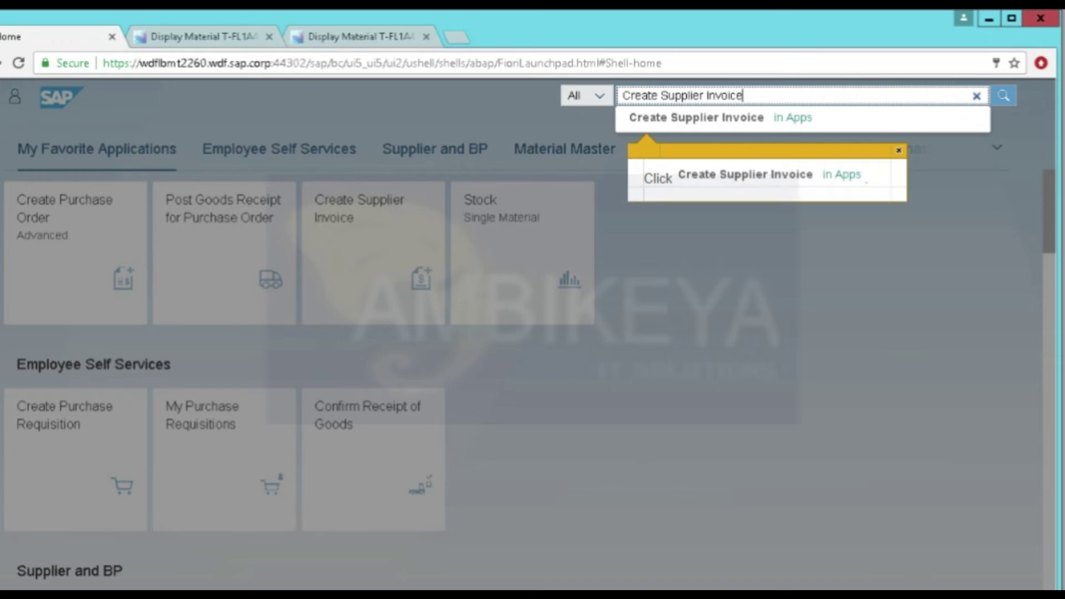
pyautogui.click(697, 117)
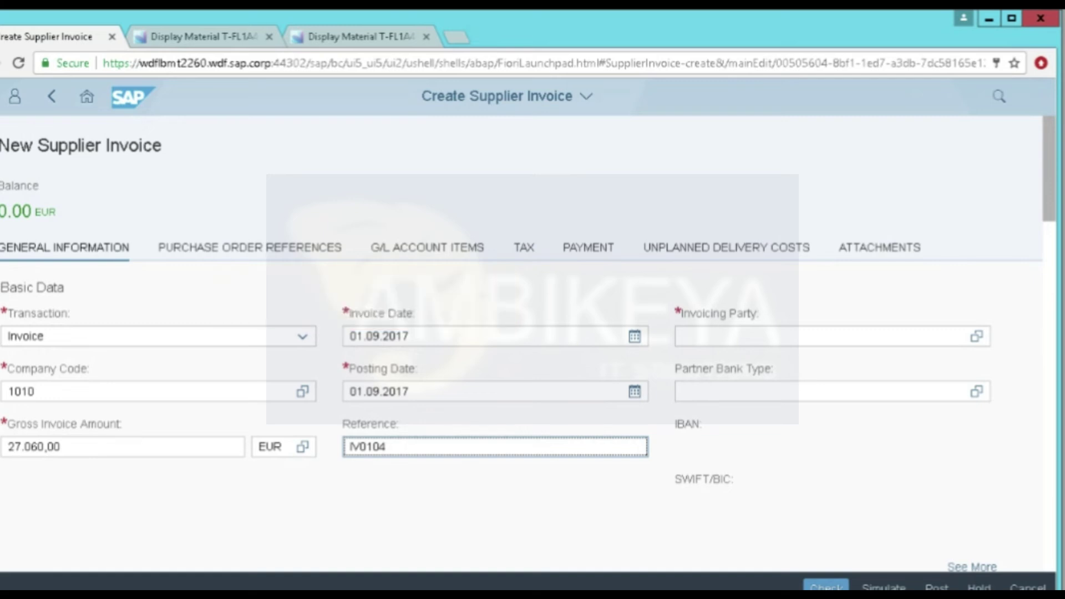
# - Set the new invoice's reference document category to Delivery Note and create its invoice items from delivery note DN0102
pyautogui.click(250, 247)
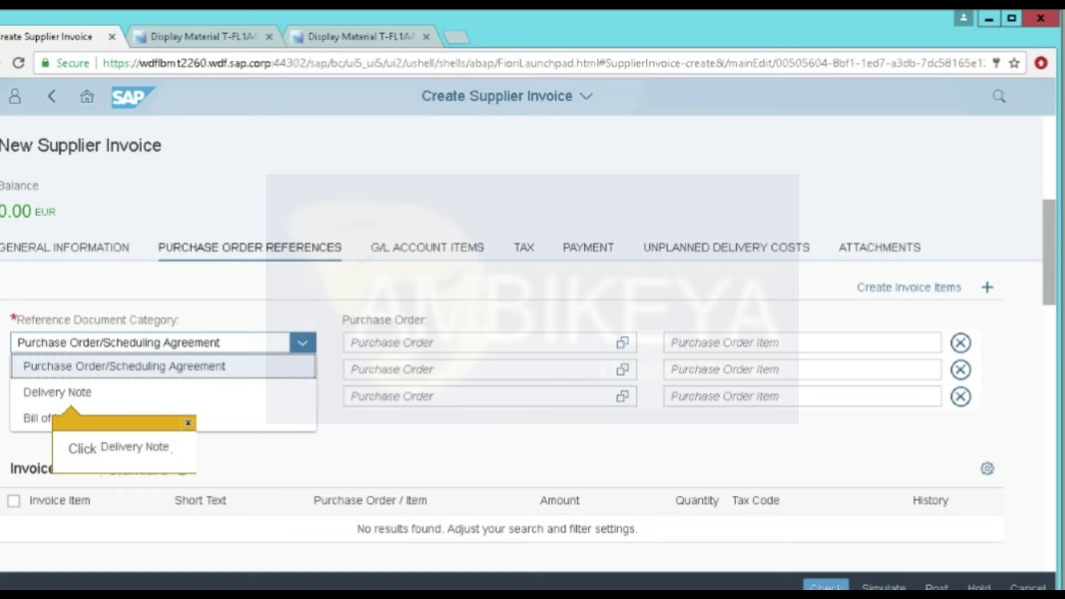
pyautogui.click(57, 392)
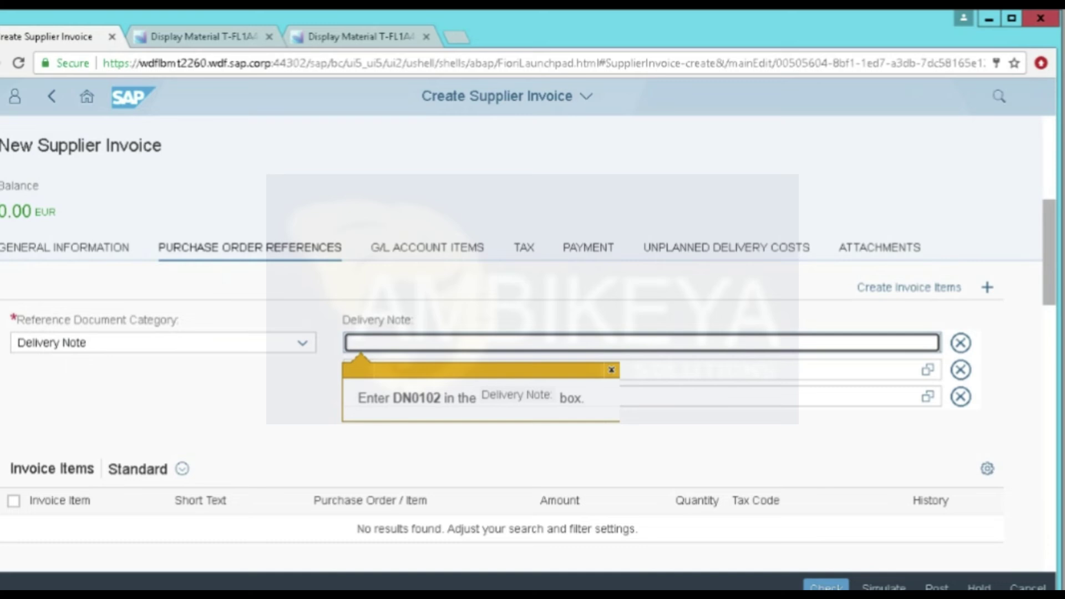
pyautogui.write('DN0102')
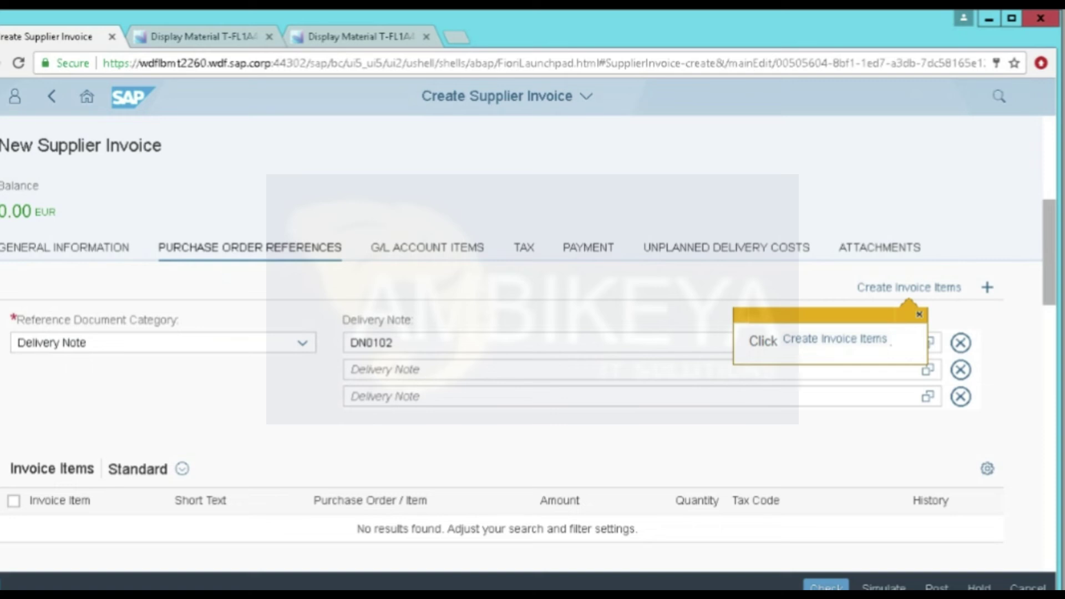
pyautogui.click(909, 287)
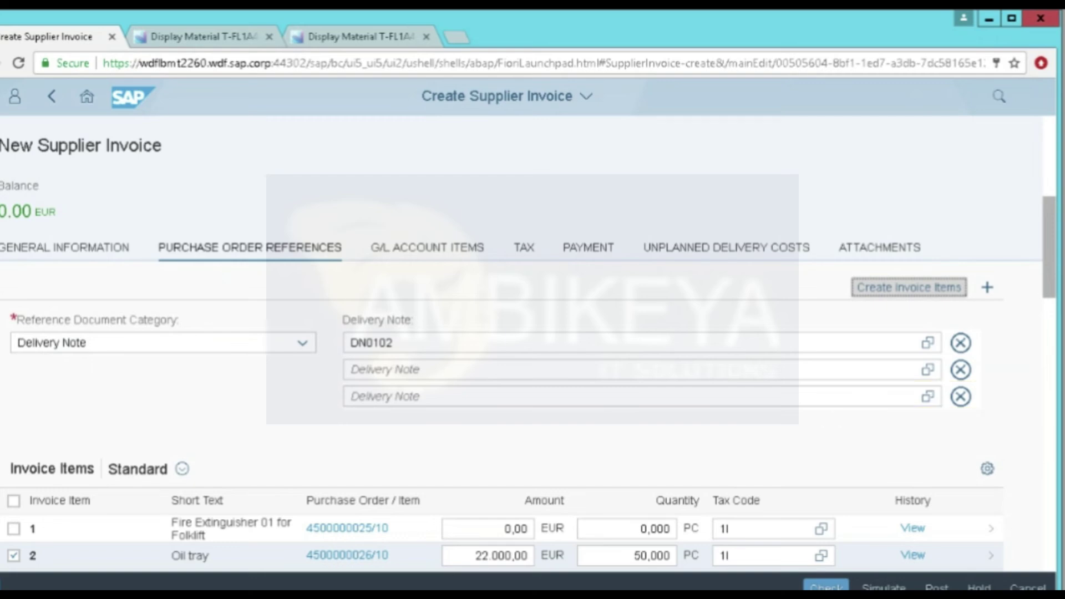
pyautogui.scroll(-3, 502, 359)
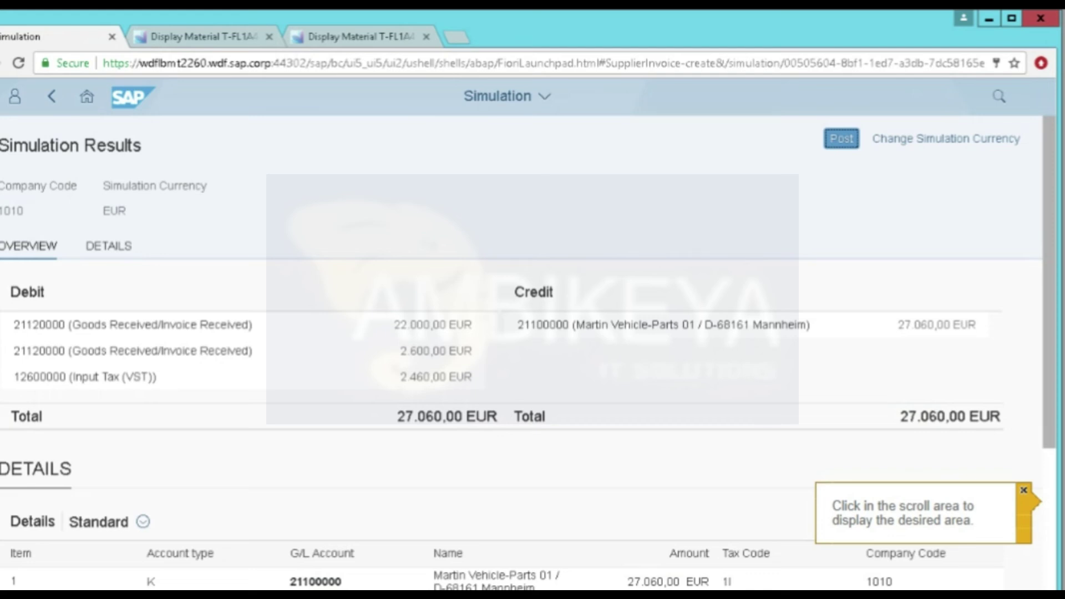
# - Display the invoice simulation's details with variant S4500 and check the G/L account, name, debit/credit indicator and amount of its items
pyautogui.click(1049, 502)
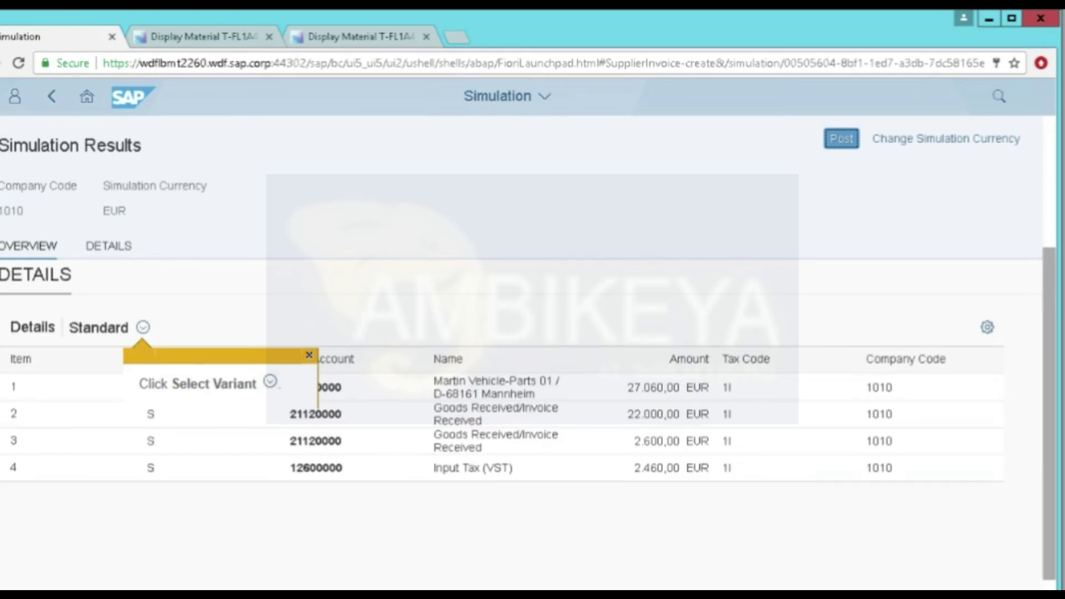
pyautogui.click(143, 327)
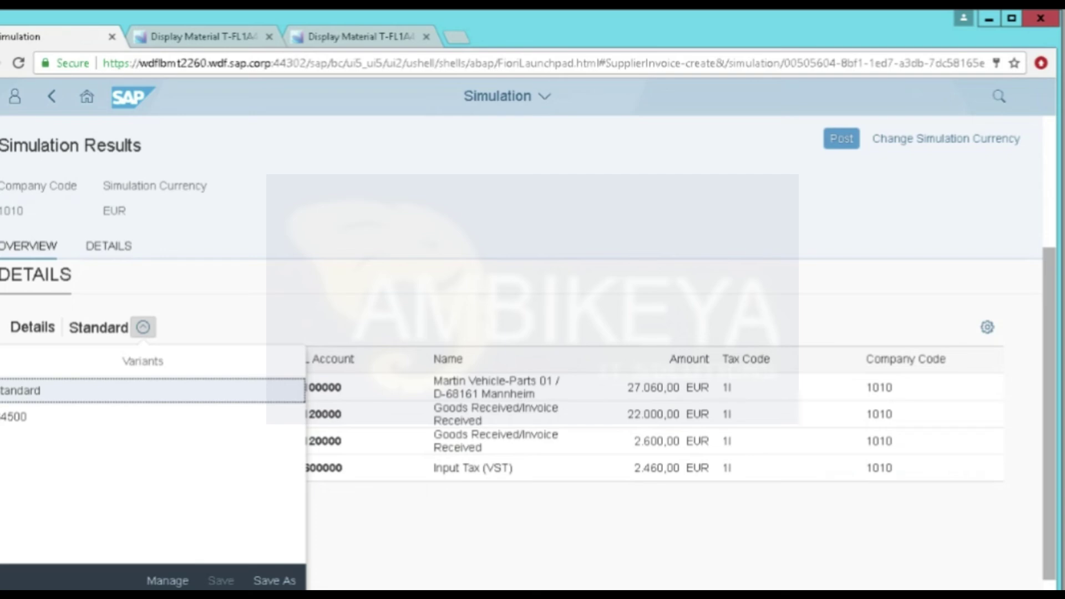
pyautogui.click(13, 417)
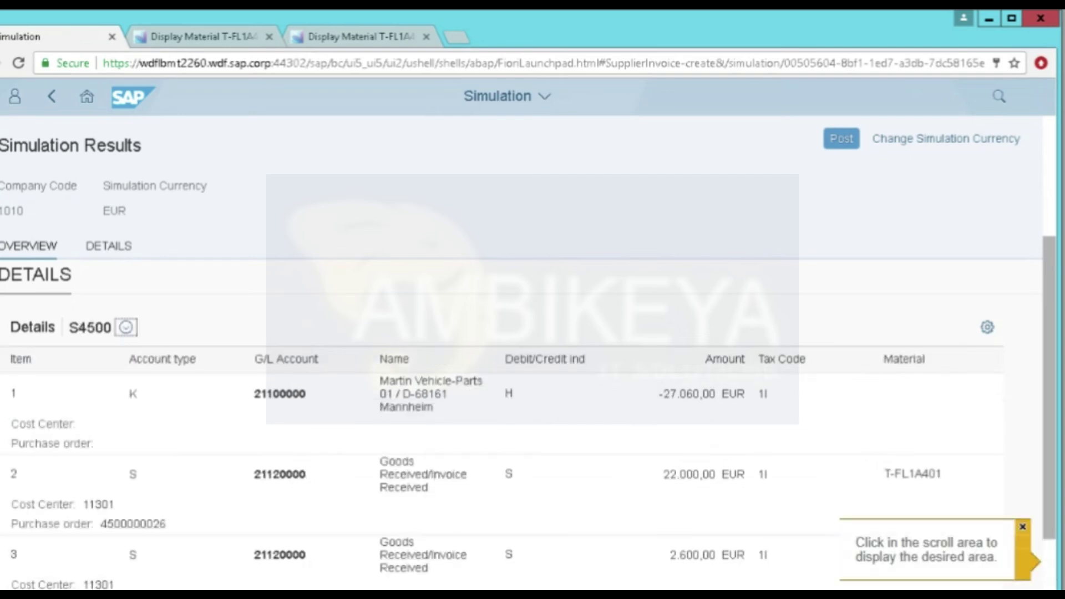
pyautogui.scroll(-1, 500, 444)
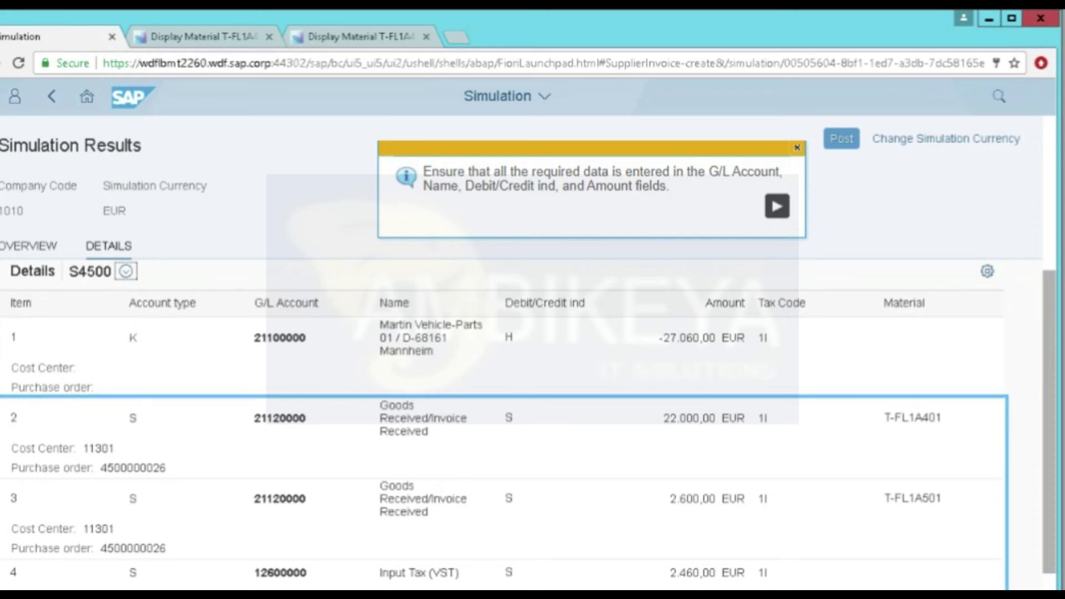